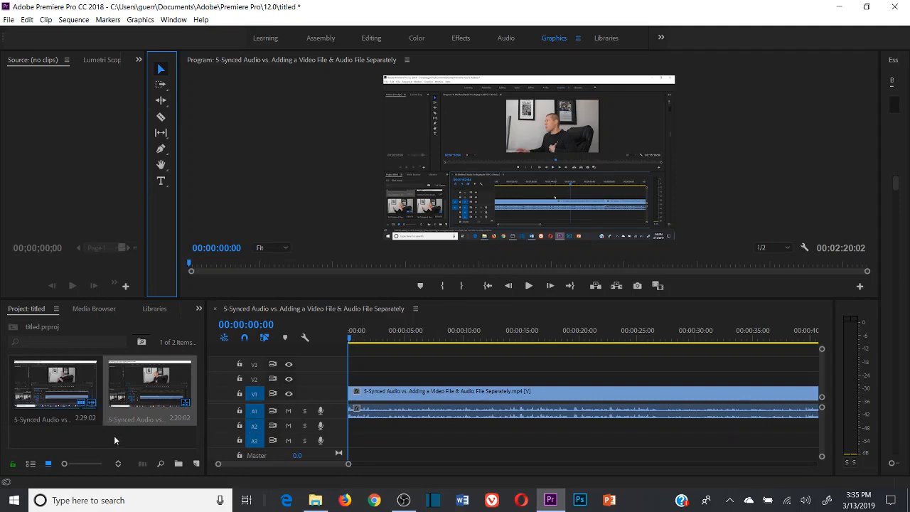
- Move the playhead to 00:00:14:28 and lower the system volume to 64
left_click(521, 337)
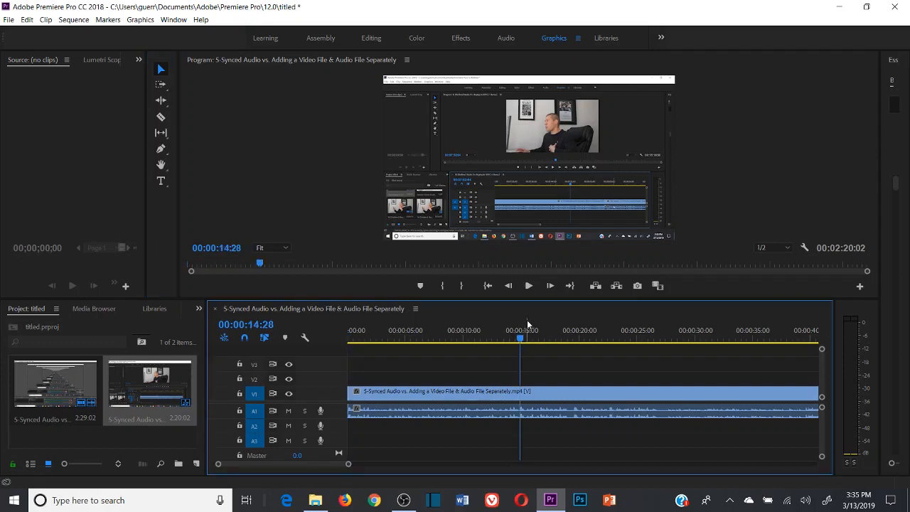
key("XF86AudioLowerVolume")
key("XF86AudioLowerVolume")
key("XF86AudioLowerVolume")
key("XF86AudioLowerVolume")
key("XF86AudioLowerVolume")
key("XF86AudioLowerVolume")
key("XF86AudioLowerVolume")
key("XF86AudioLowerVolume")
key("XF86AudioLowerVolume")
key("XF86AudioLowerVolume")
key("XF86AudioLowerVolume")
key("XF86AudioLowerVolume")
key("XF86AudioLowerVolume")
key("XF86AudioLowerVolume")
key("XF86AudioLowerVolume")
key("XF86AudioLowerVolume")
key("XF86AudioLowerVolume")
key("XF86AudioLowerVolume")
key("XF86AudioLowerVolume")
key("XF86AudioLowerVolume")
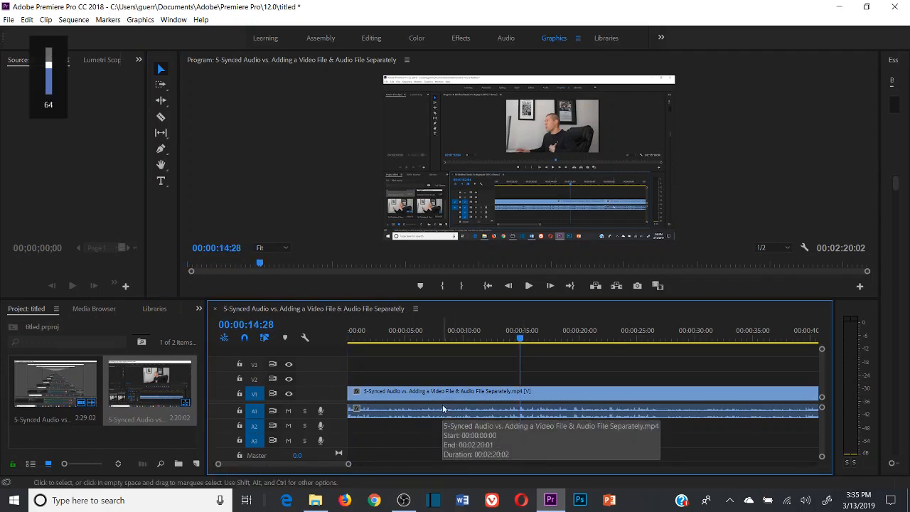
- Import the fire image from the Downloads folder and place it on track V2 at the playhead, 00:00:14:28
double_click(76, 436)
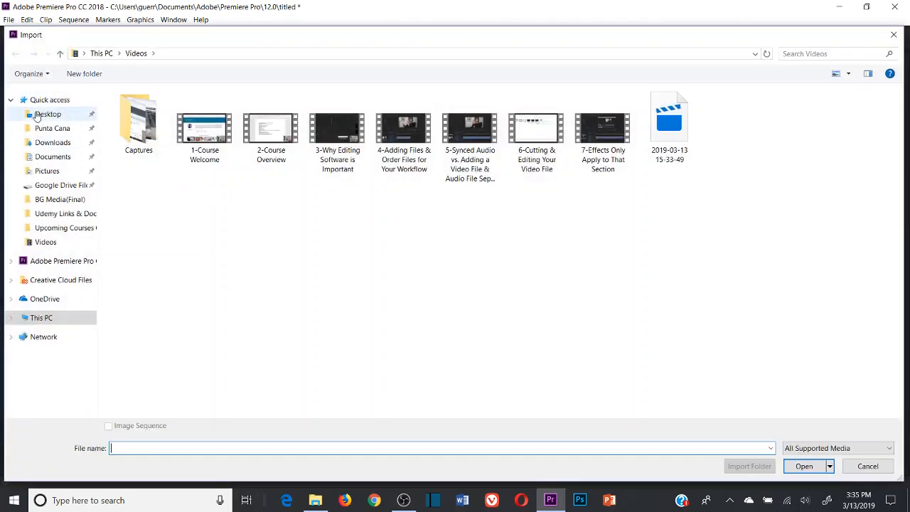
left_click(45, 142)
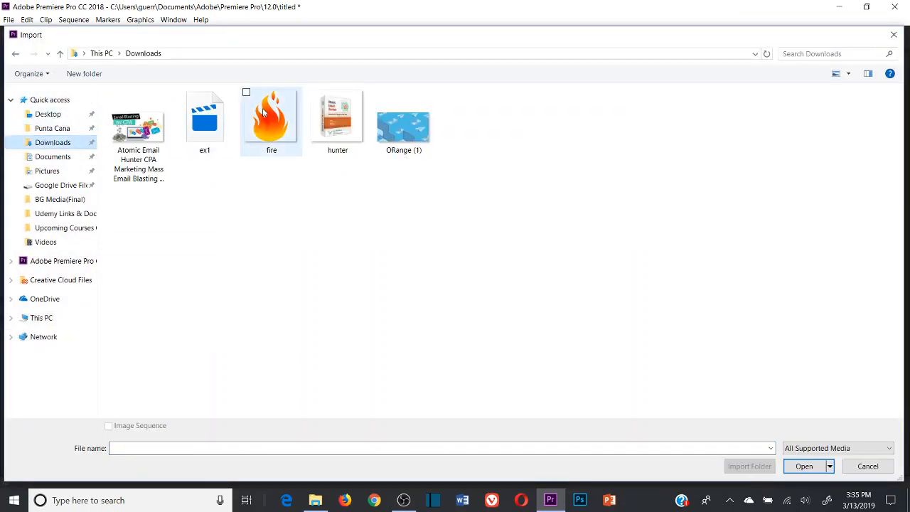
double_click(265, 120)
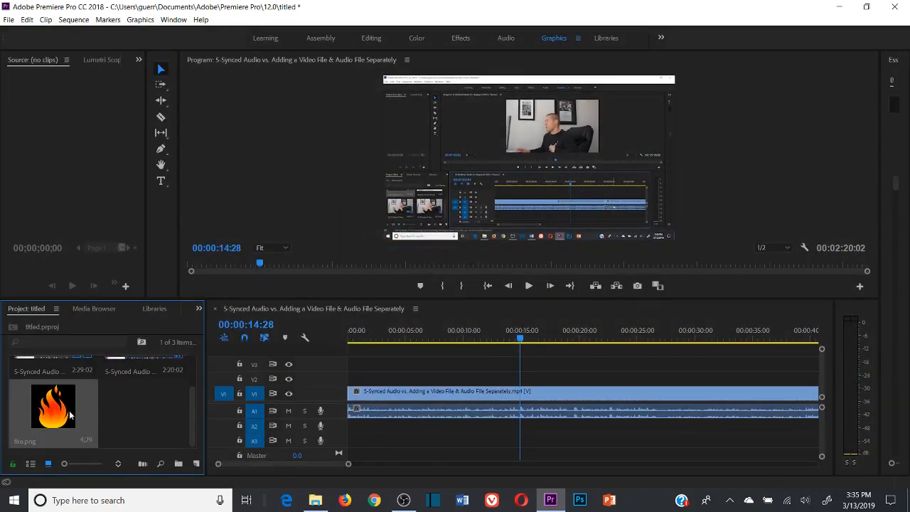
left_click_drag(84, 398, 532, 384)
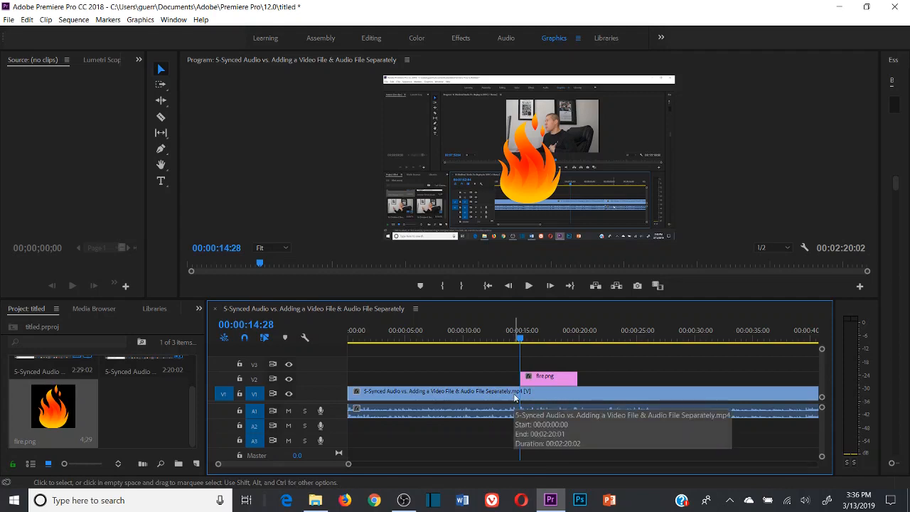
- Preview the sequence before and on the fire image, and enlarge the image in the frame at 00:00:16:07
left_click(489, 339)
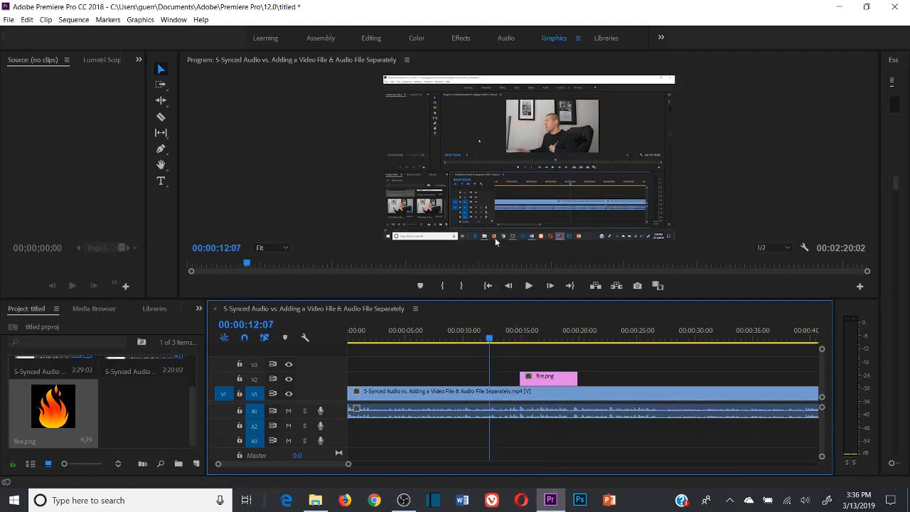
left_click(536, 339)
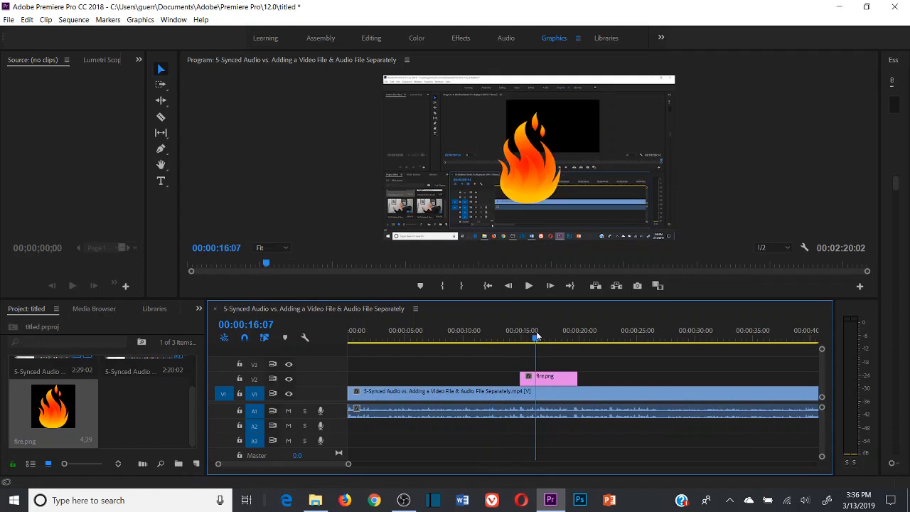
left_click(532, 179)
left_click_drag(574, 111, 587, 100)
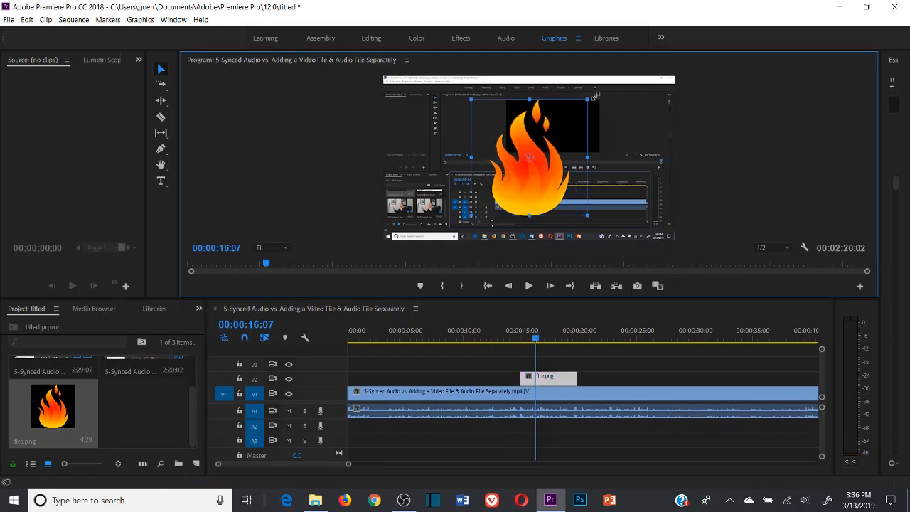
left_click(546, 377)
left_click(504, 339)
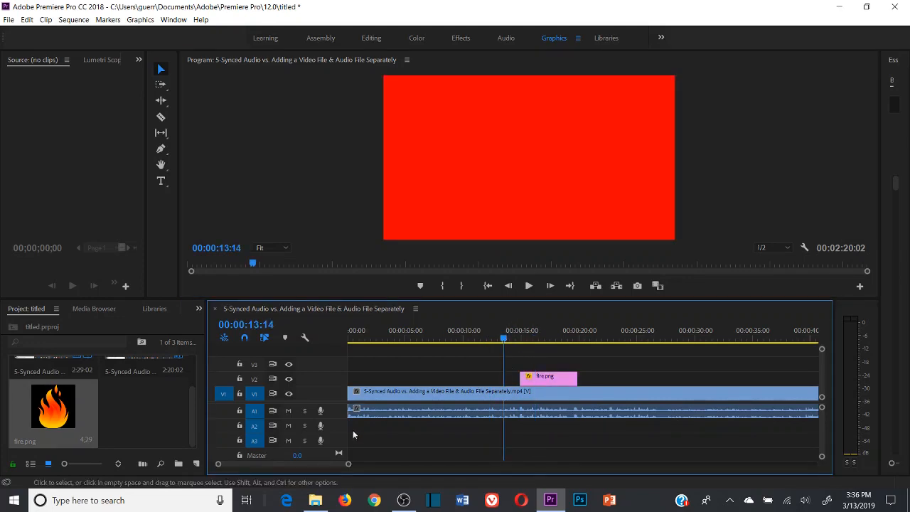
- Set the playhead to 00:00:07:19 and import the Shopify Drop Shipping video from the BG Media(Final) folder
left_click(436, 336)
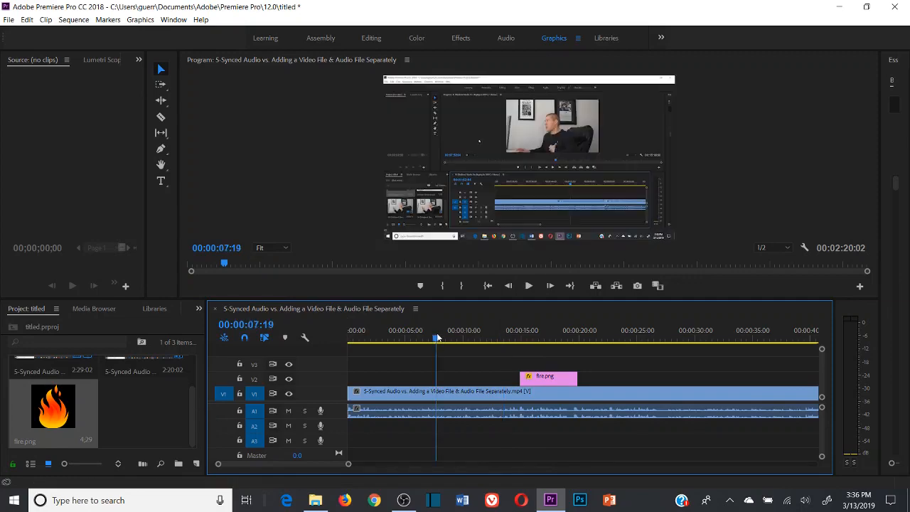
double_click(127, 411)
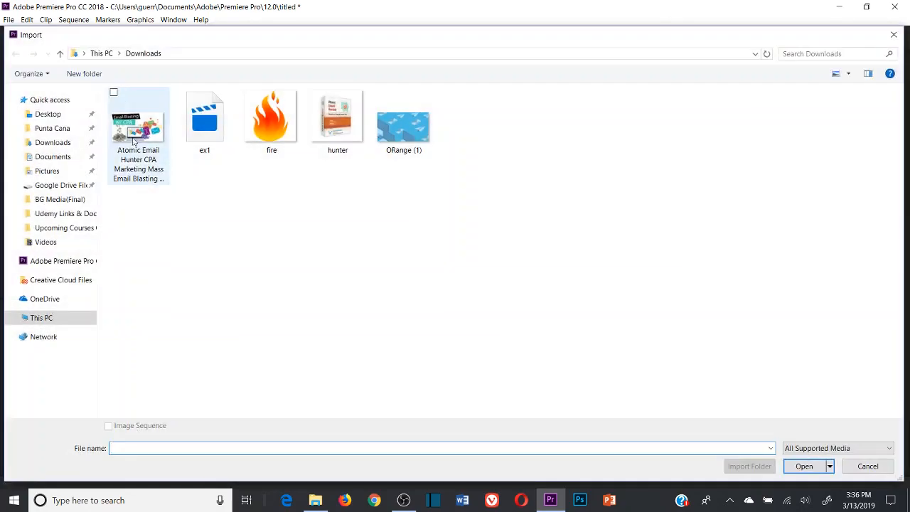
left_click(60, 145)
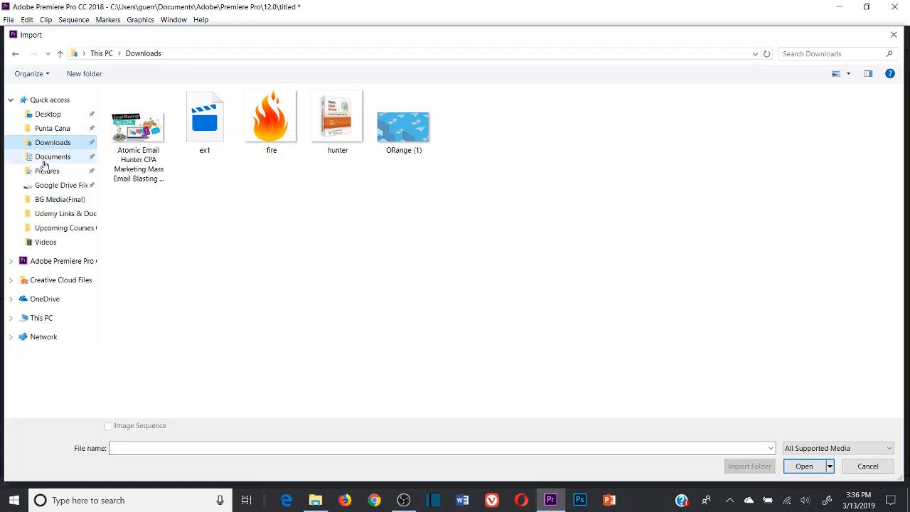
left_click(46, 242)
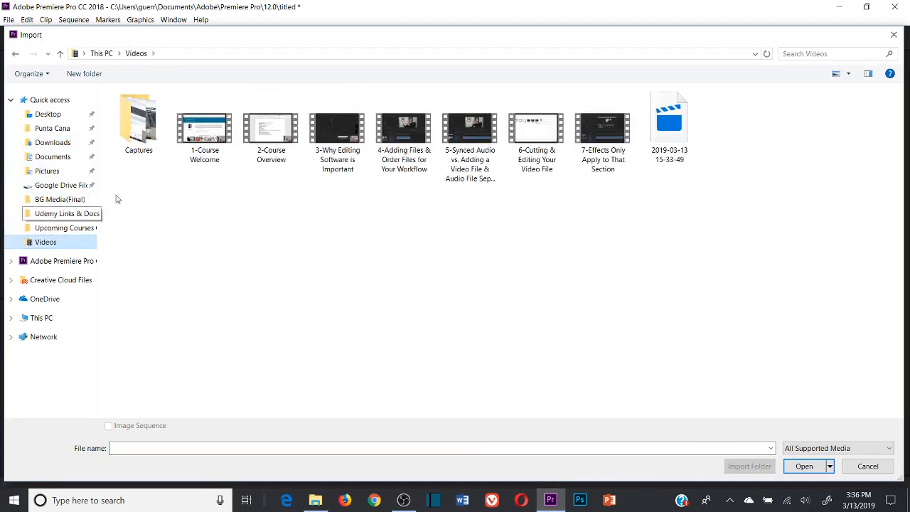
left_click(44, 200)
double_click(202, 105)
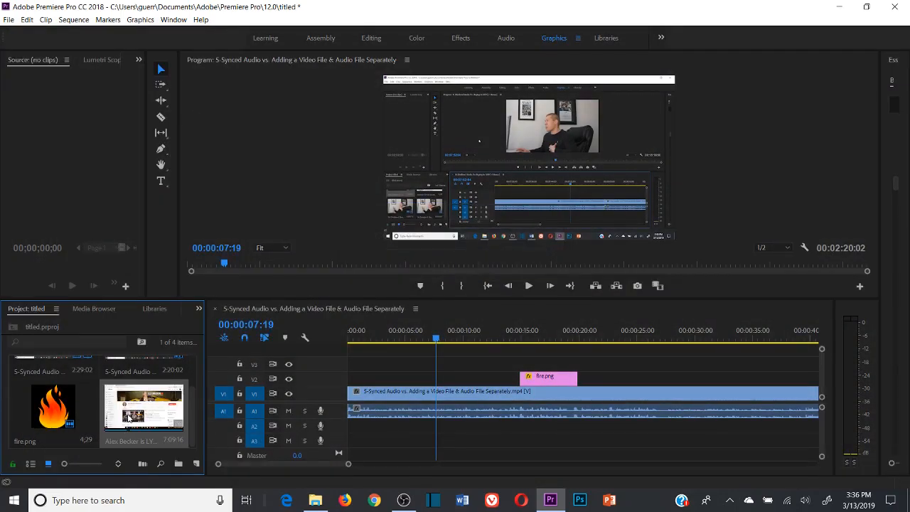
- Raise the fire image to track V3 and place the Shopify Drop Shipping video on V2 at 00:00:07:19
left_click_drag(543, 384, 543, 366)
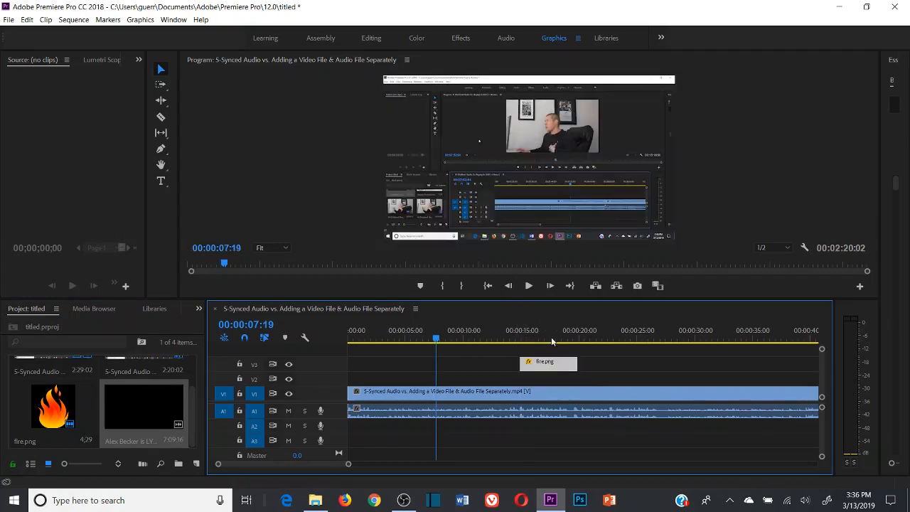
left_click_drag(135, 407, 442, 385)
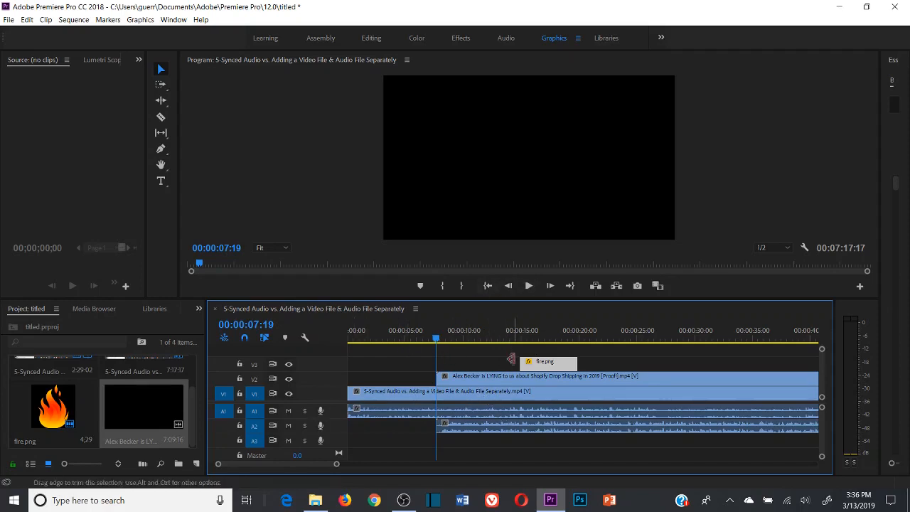
- Unlink the Shopify Drop Shipping clip's audio from its video and ripple delete the audio on track A2
right_click(504, 431)
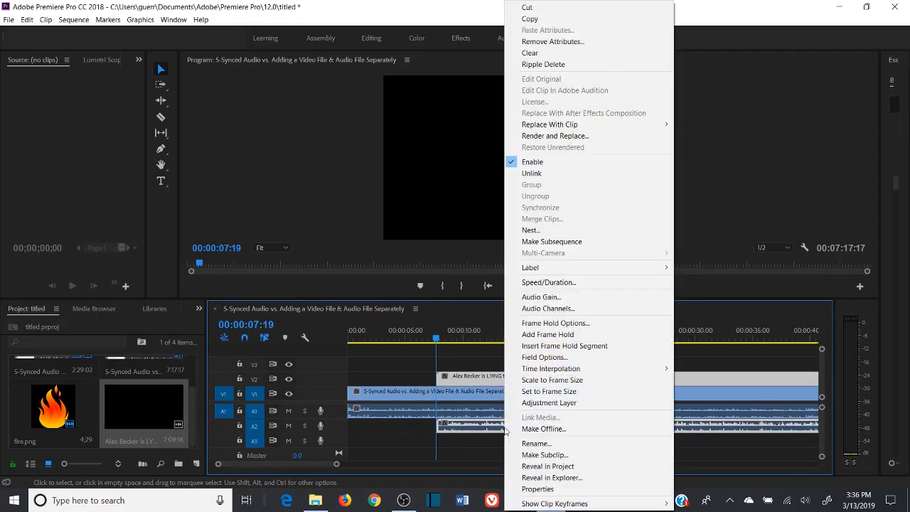
left_click(552, 177)
right_click(496, 427)
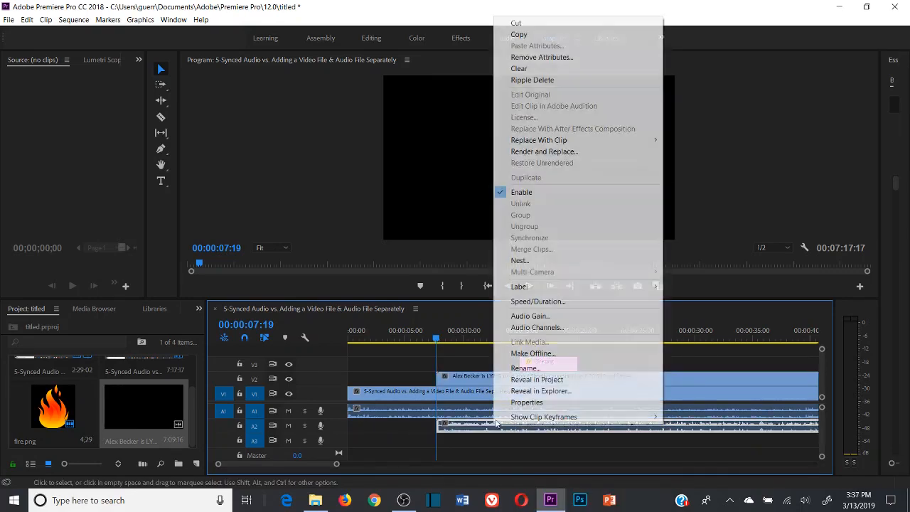
left_click(535, 81)
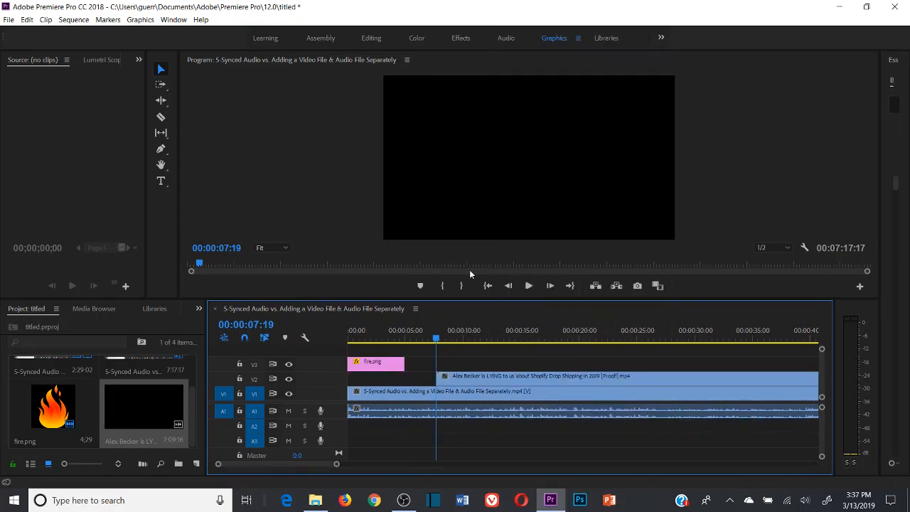
- Reposition the fire image on V3 at about 18 seconds and the Shopify Drop Shipping clip on V2 at about 12 seconds
left_click_drag(371, 364, 577, 377)
- Play back the sequence from 00:00:01:18 and again from 00:00:11:14 to review the switch to the overlaid video
left_click(368, 331)
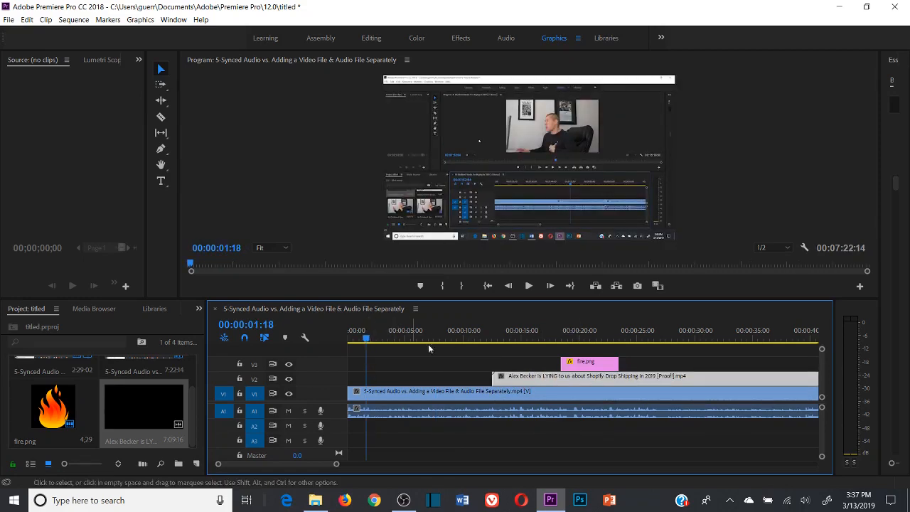
left_click(530, 286)
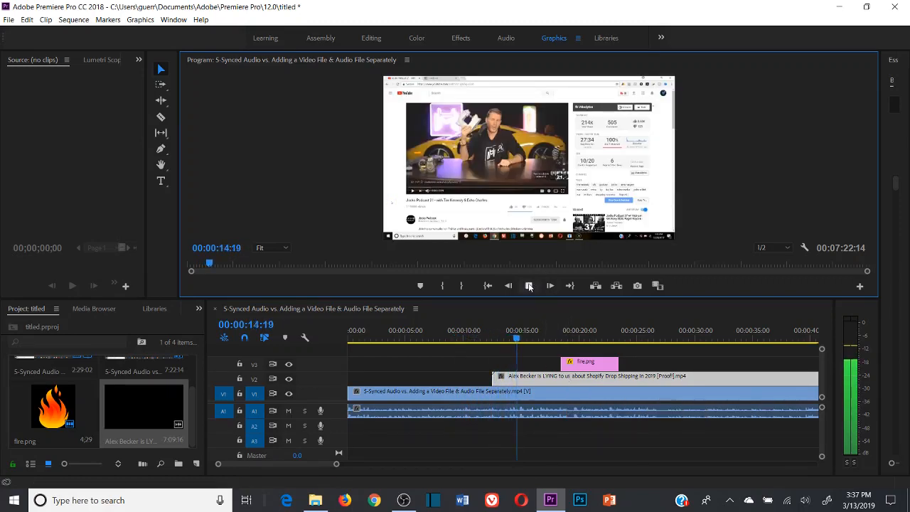
left_click(529, 285)
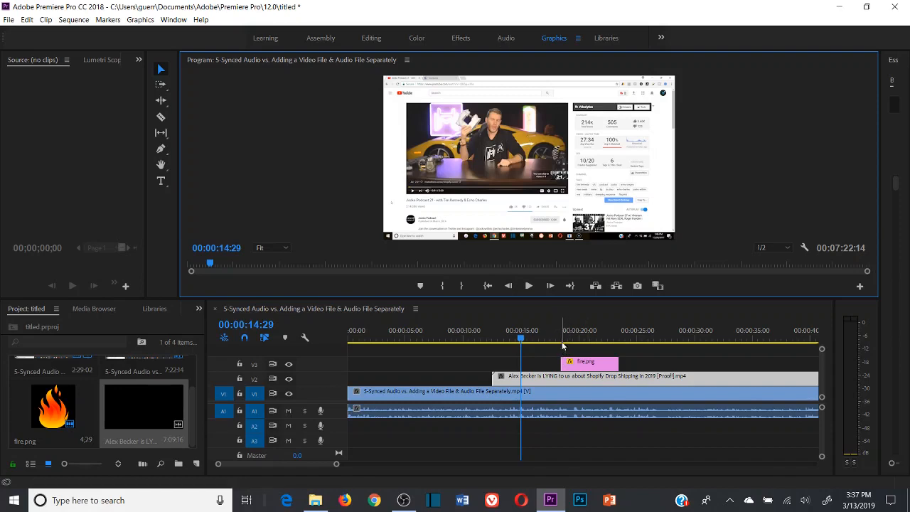
left_click(569, 377)
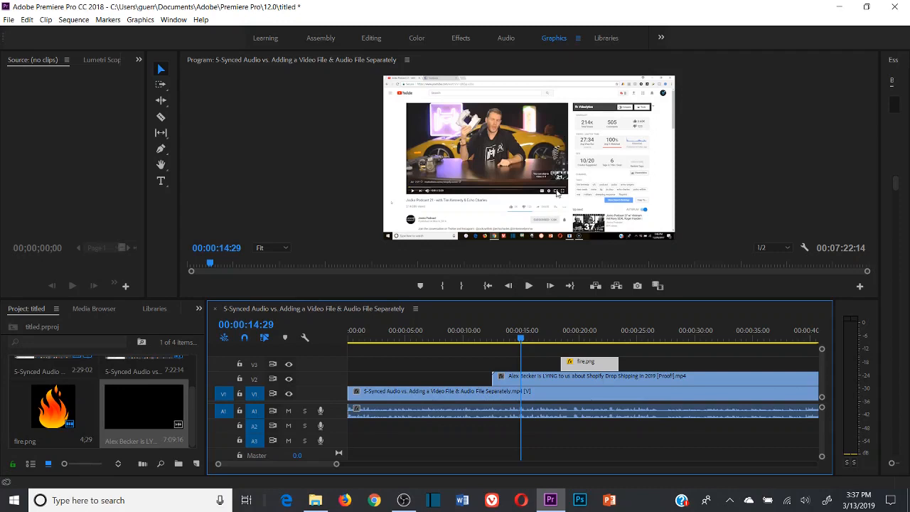
left_click(493, 360)
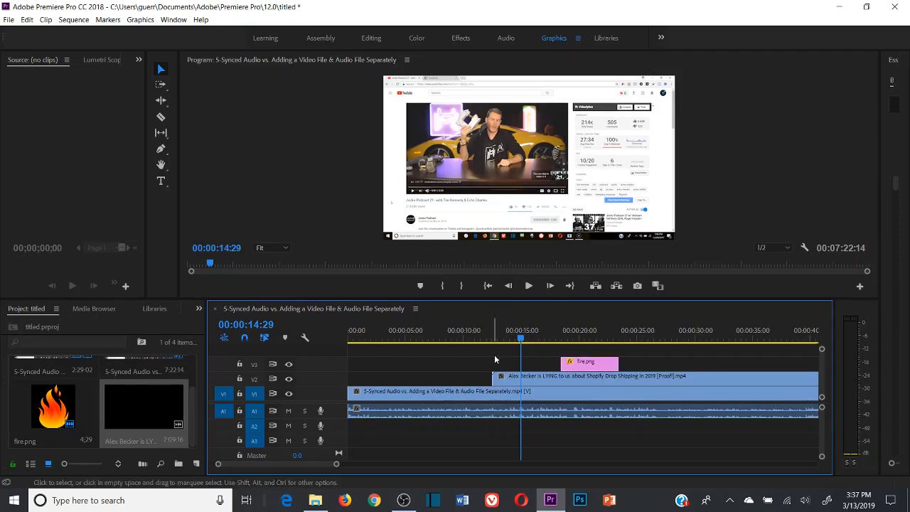
left_click(477, 333)
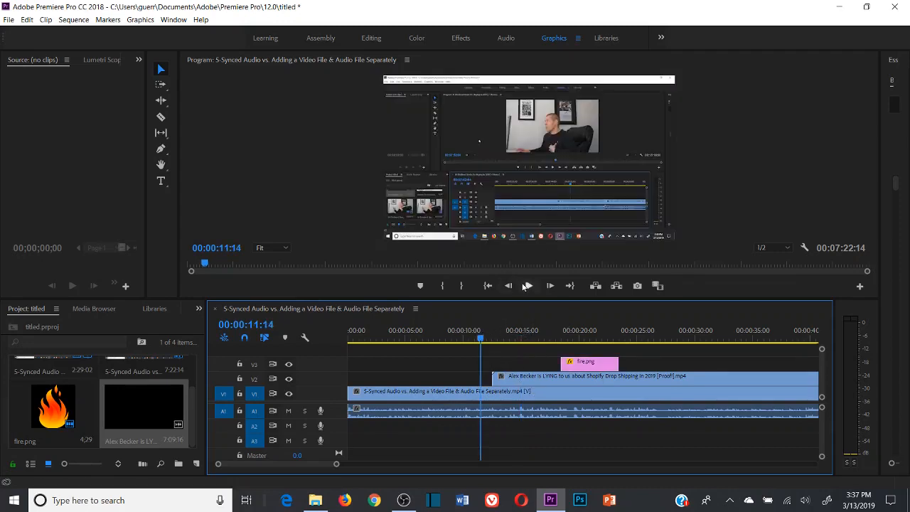
left_click(529, 285)
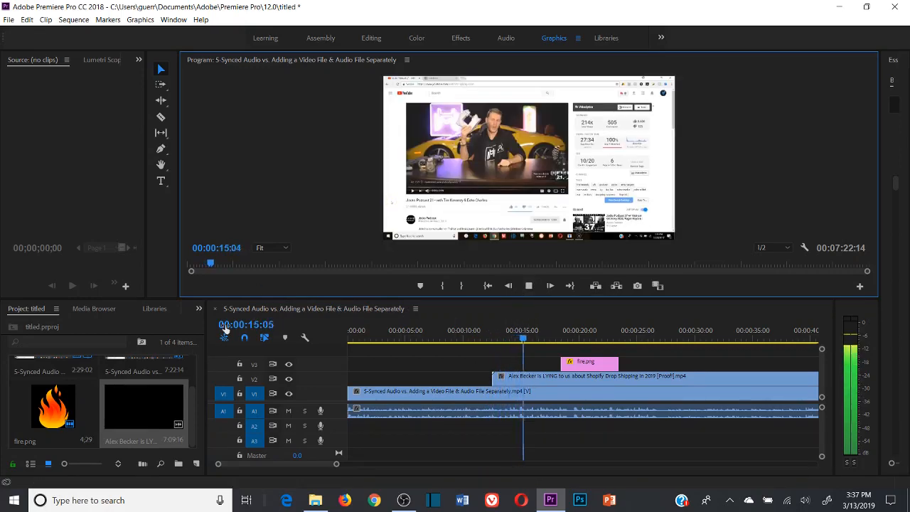
- Split the V2 clip with the Razor tool at about 22 seconds and ripple delete the part after the cut
left_click(161, 118)
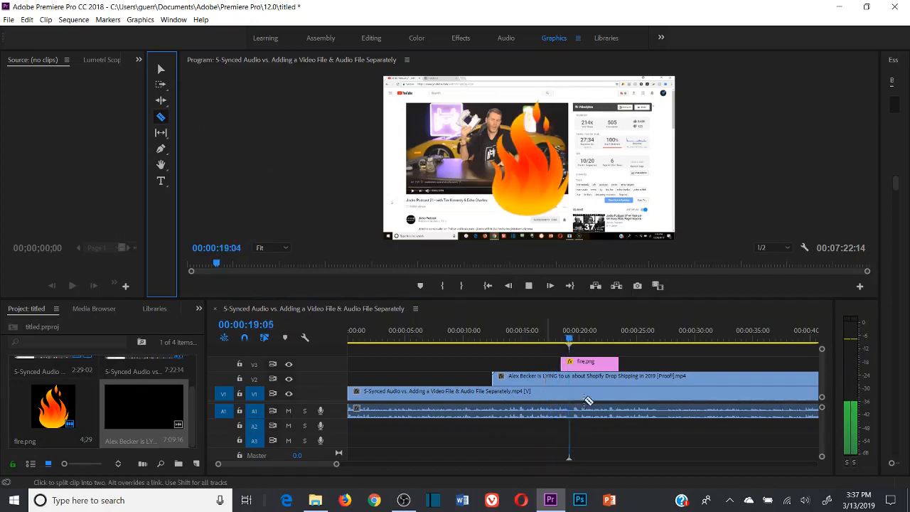
left_click(601, 377)
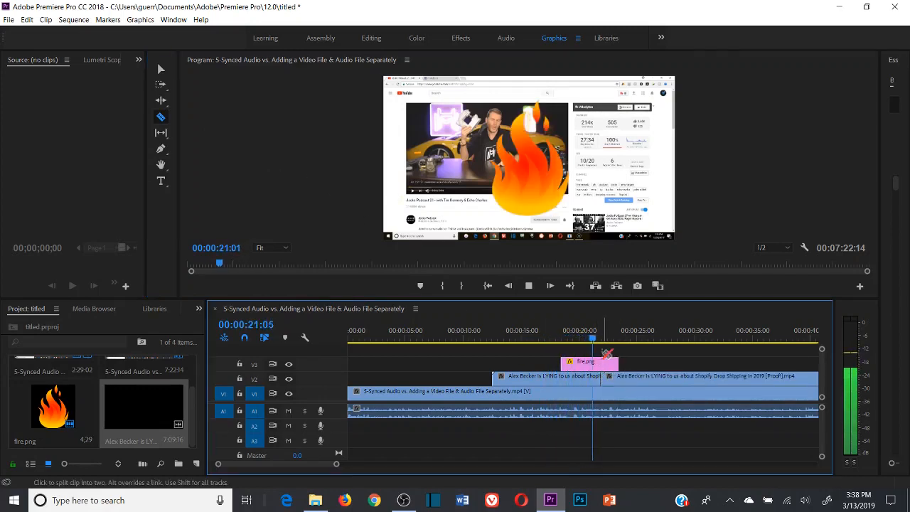
left_click(529, 286)
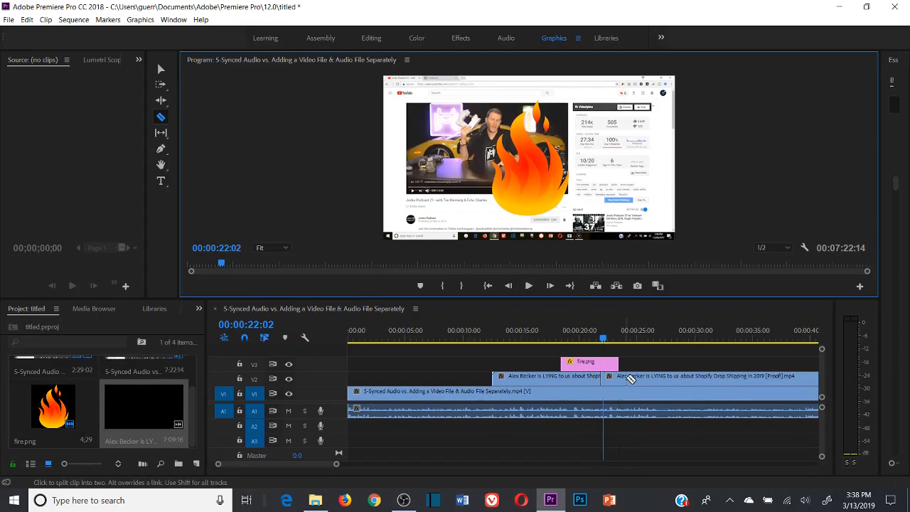
right_click(605, 377)
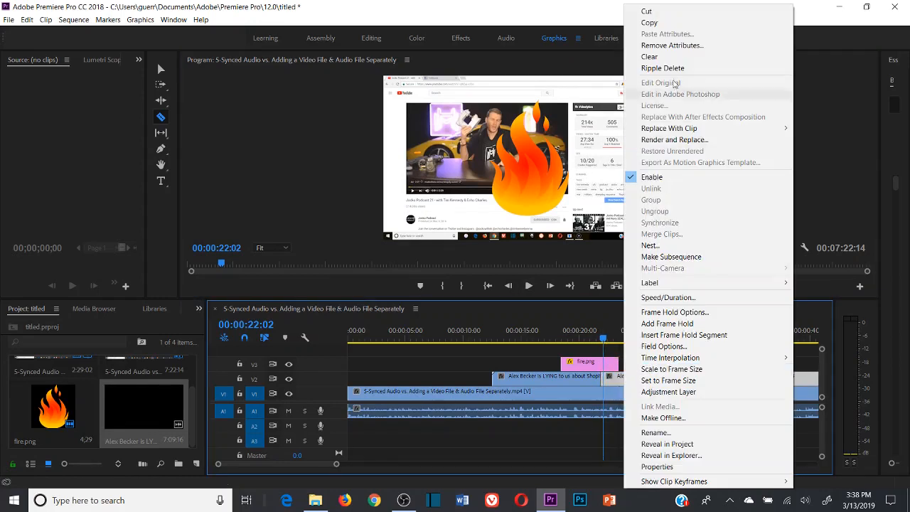
left_click(640, 69)
- Return to the Selection tool, check the frame at 00:00:19:20, and play the sequence from before the overlaid clips
left_click(475, 339)
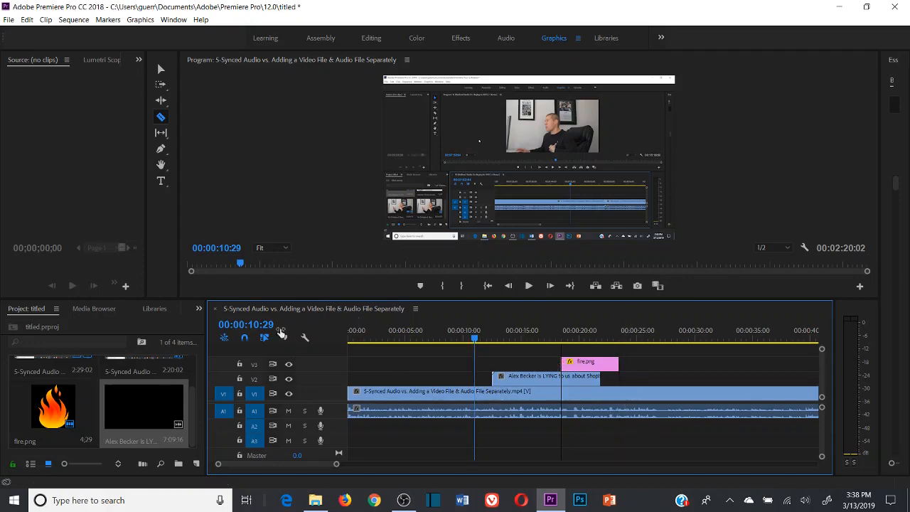
left_click(160, 69)
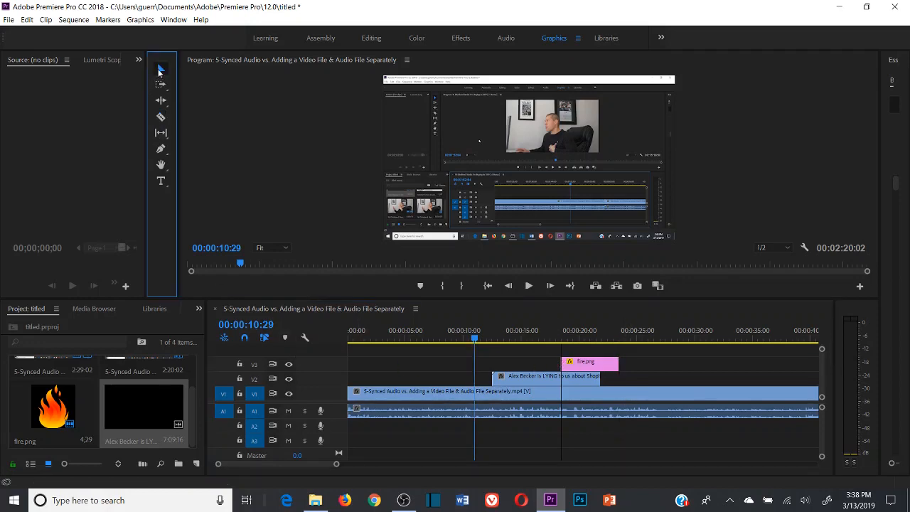
left_click(575, 346)
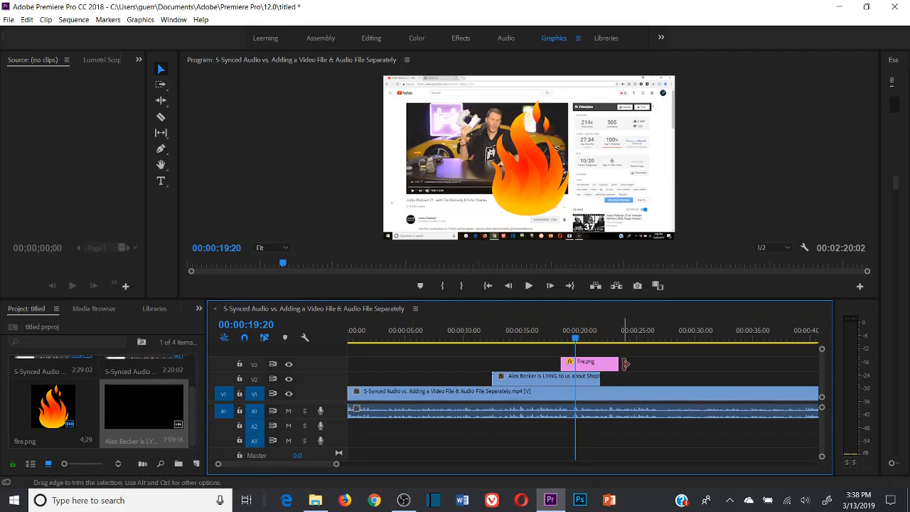
left_click(440, 338)
left_click(529, 285)
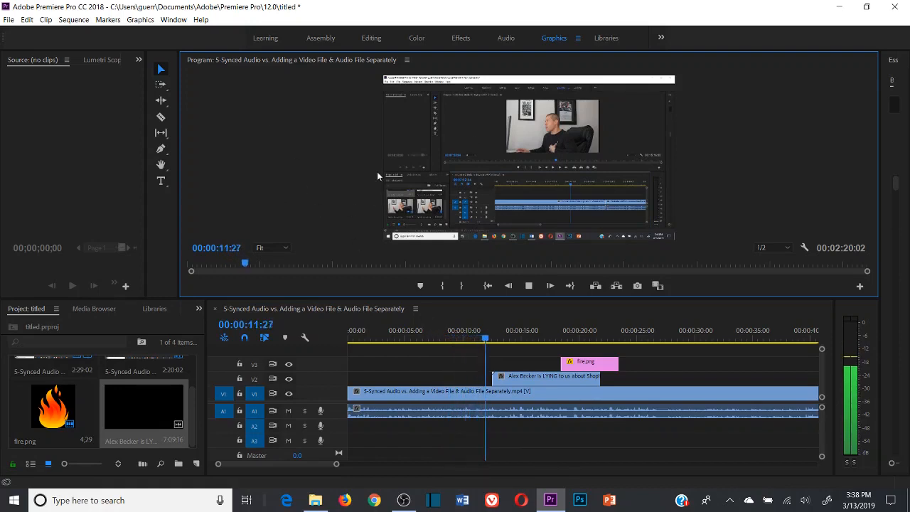
- Pause the preview on the overlaid video at 00:00:13:20, then resume playback past the fire image to 00:00:25:05
left_click(529, 285)
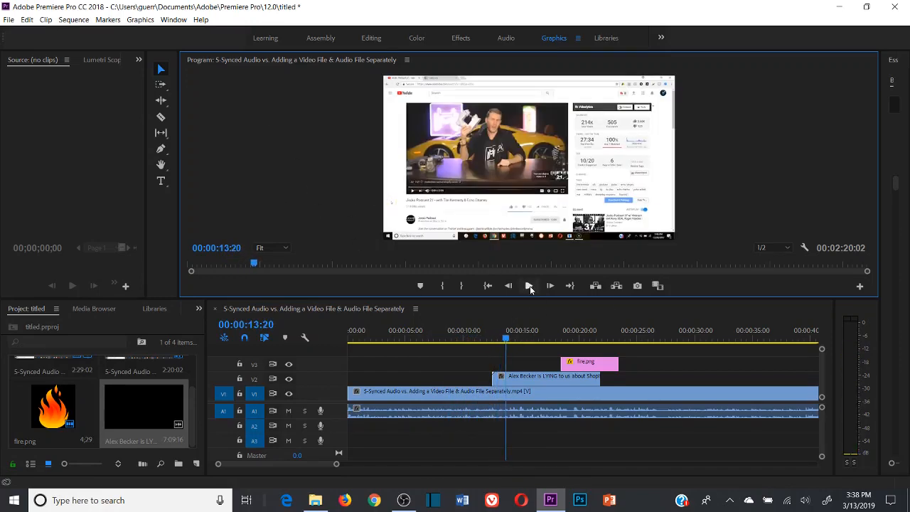
left_click(529, 286)
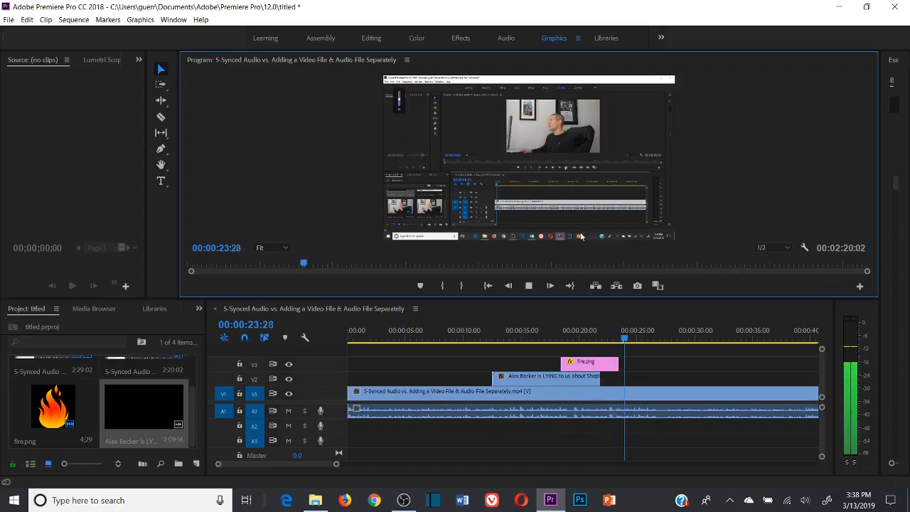
left_click(529, 285)
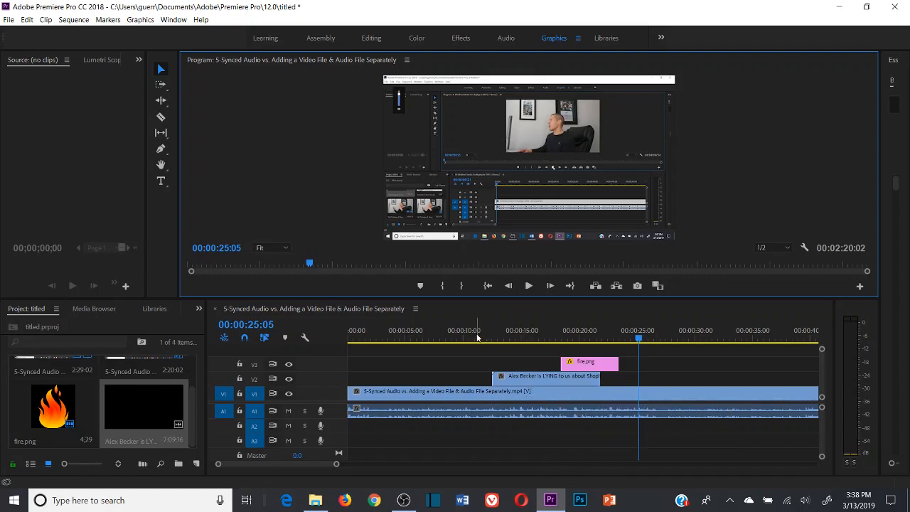
- Swap the overlay tracks: move the fire image to V2 at about 23 seconds and the Shopify Drop Shipping clip to V3 at about 19 seconds
left_click_drag(602, 365, 647, 377)
left_click(557, 334)
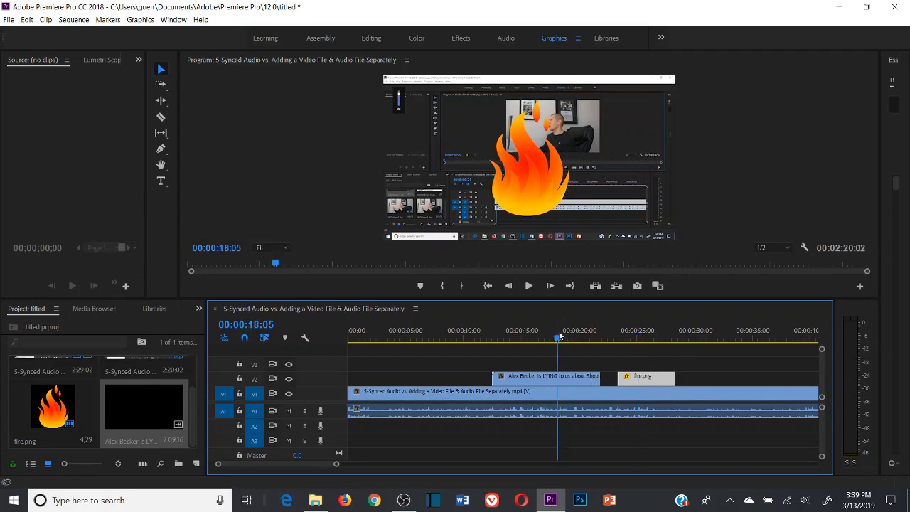
left_click_drag(599, 375, 681, 364)
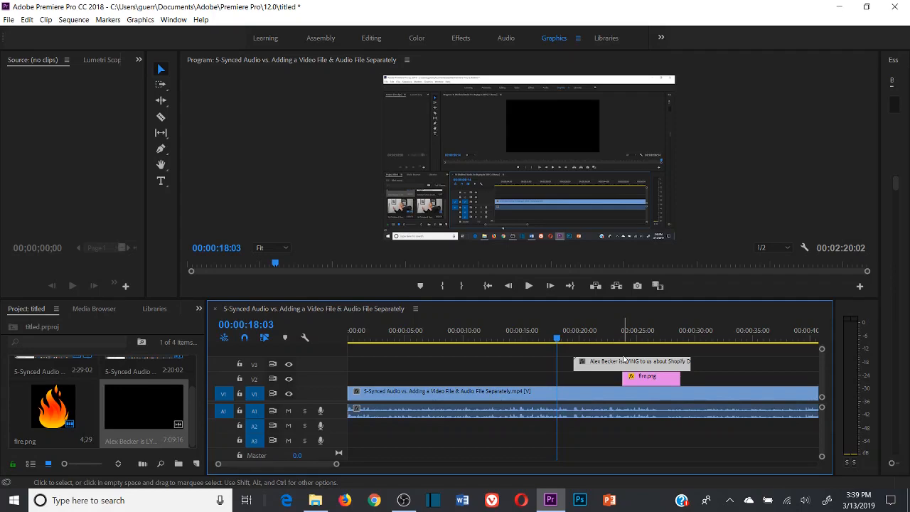
- Import the video "16 Dividend Stocks I'm Buying in 2019 [+1 Bonus]" from the BG Media(Final) folder into the project
double_click(98, 374)
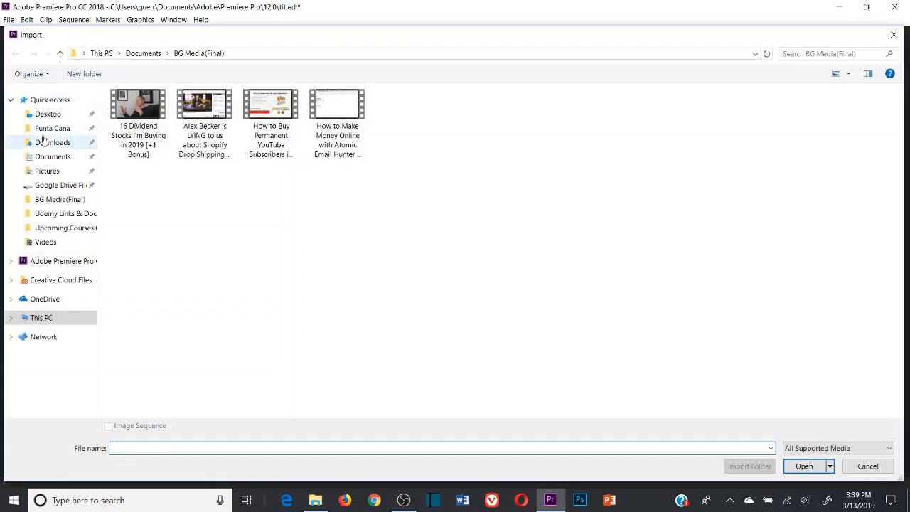
left_click(45, 142)
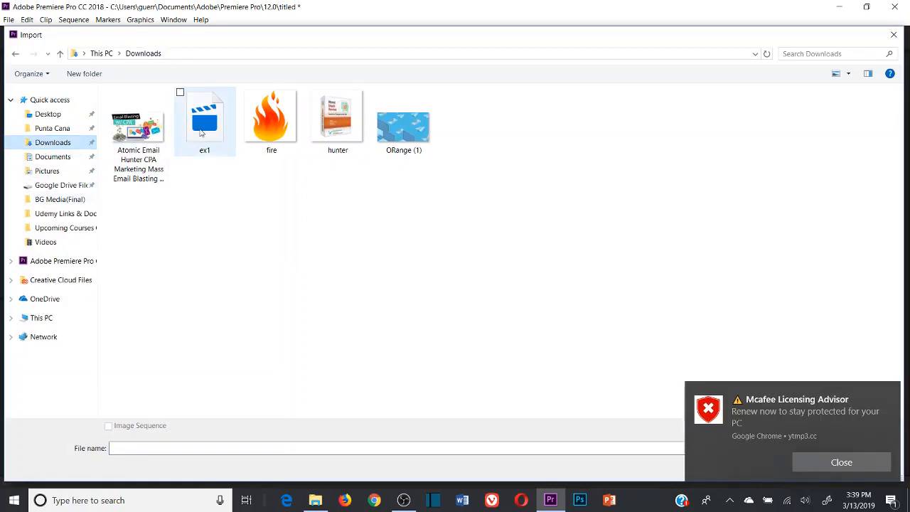
left_click(205, 132)
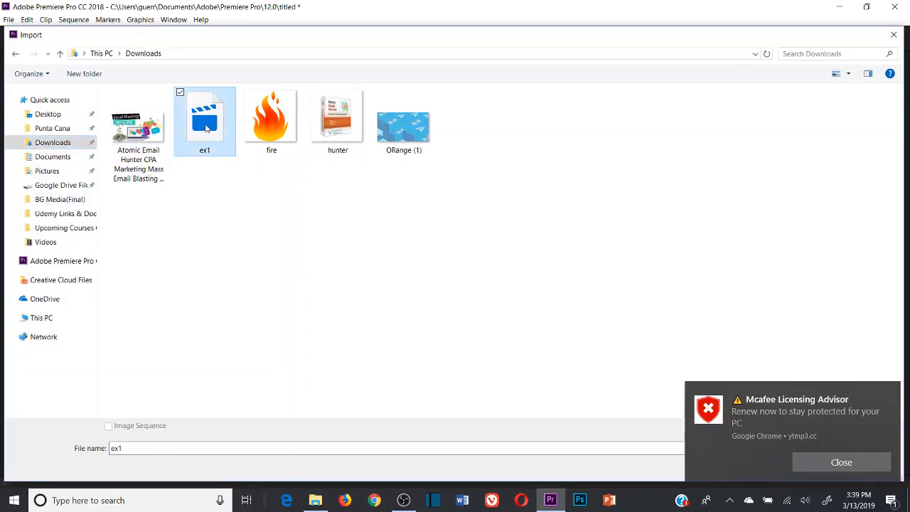
right_click(206, 130)
left_click(265, 265)
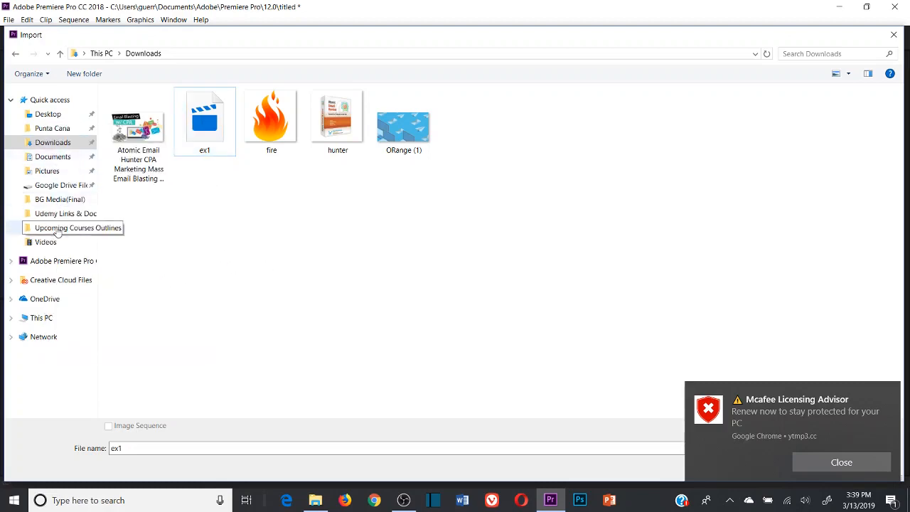
left_click(56, 199)
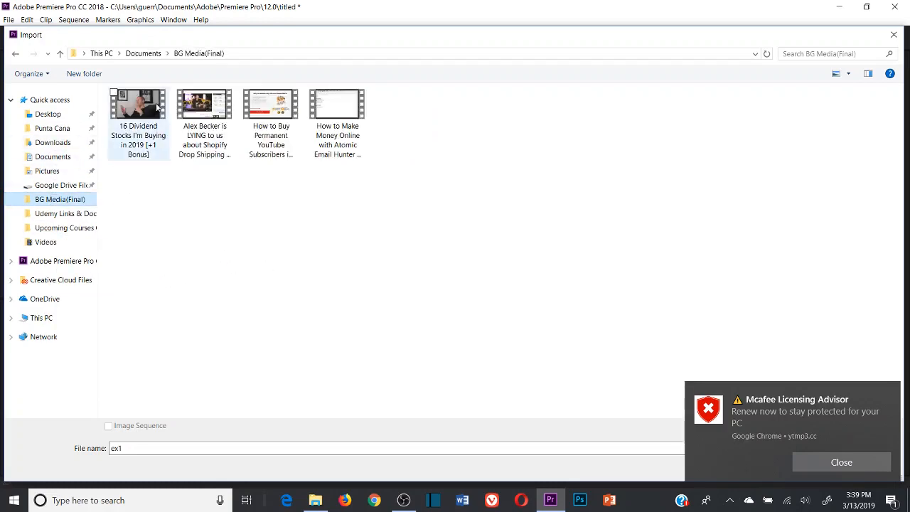
left_click(145, 105)
double_click(145, 104)
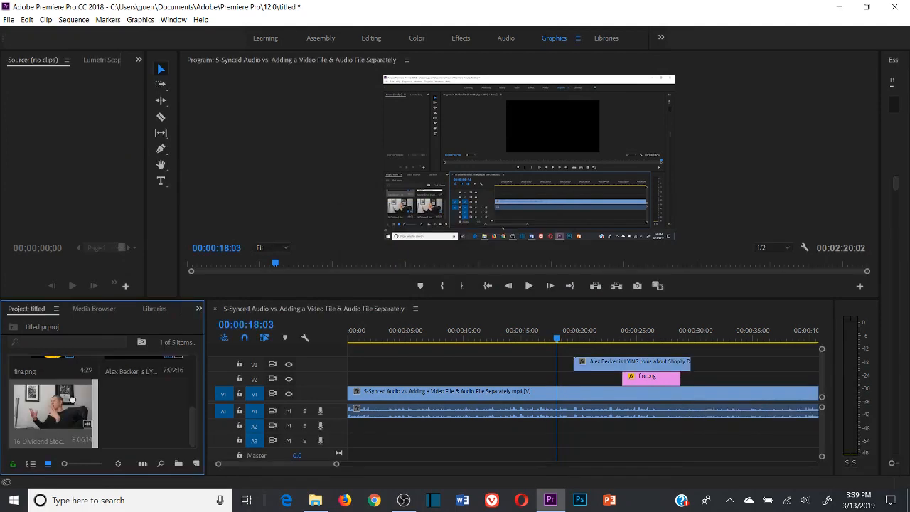
- Place the 16 Dividend Stocks clip on V4 at about 3.5 seconds and unlink its video from its audio
left_click_drag(67, 400, 395, 353)
right_click(477, 354)
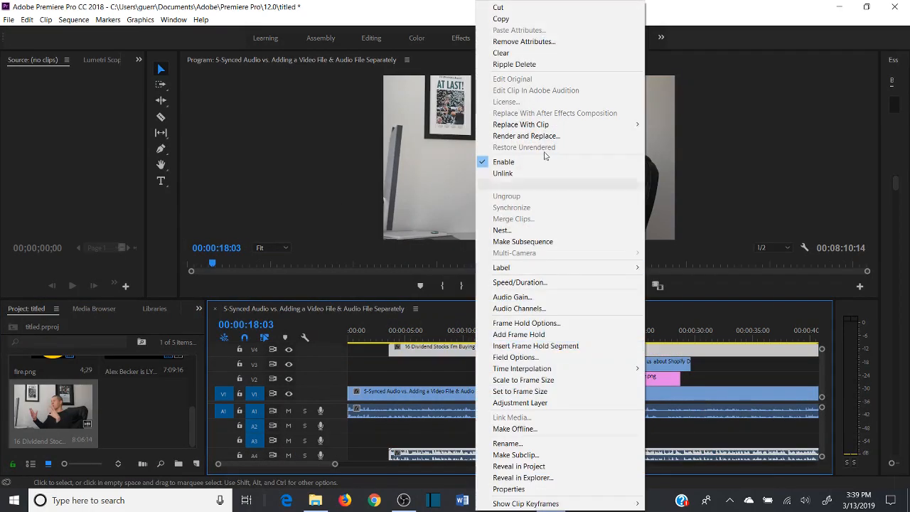
left_click(502, 174)
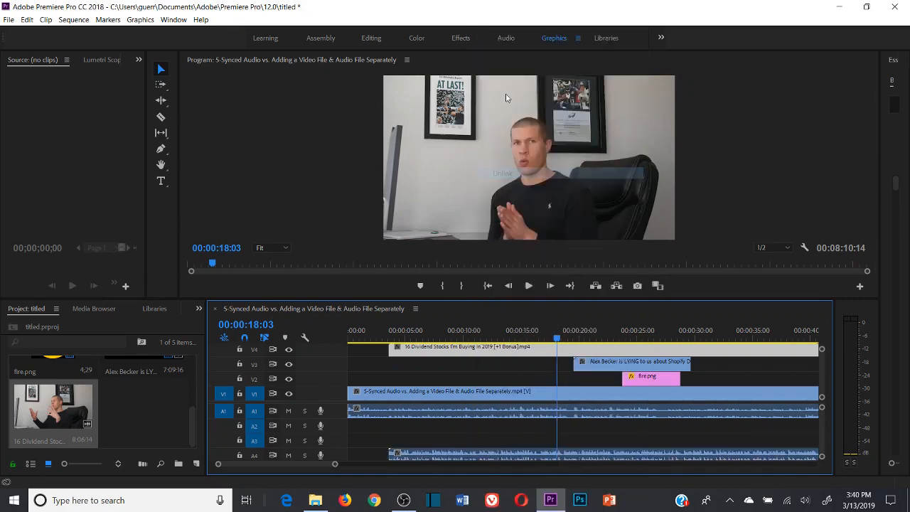
- Ripple delete the unlinked video part on V4 and move the Shopify Drop Shipping clip on V3 to about 5 seconds
right_click(478, 356)
left_click(517, 68)
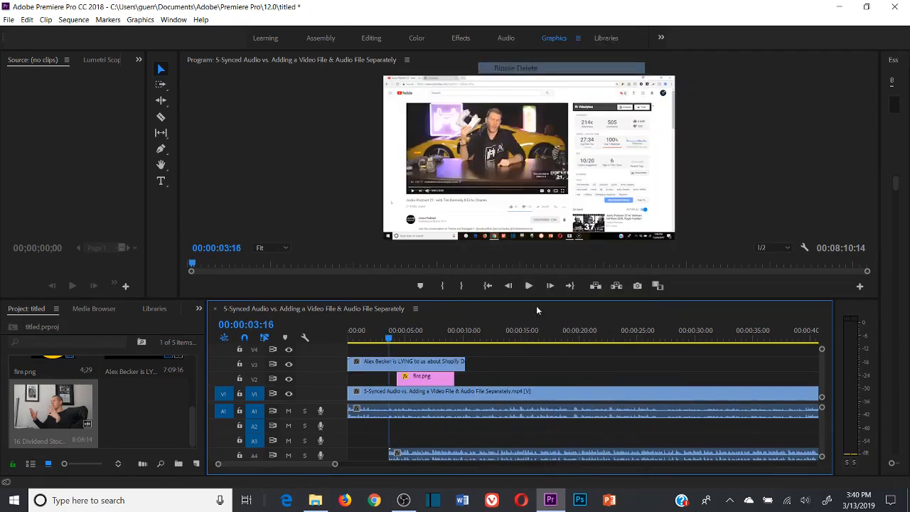
left_click(160, 71)
left_click_drag(428, 368, 486, 369)
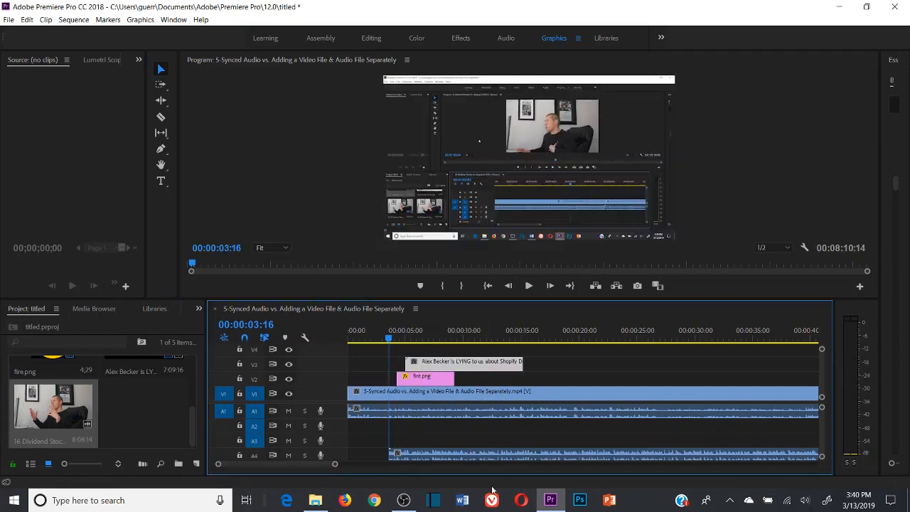
- Move the 16 Dividend Stocks audio from A4 to A2 and align its start with the playhead at 00:00:02:28
left_click_drag(497, 456, 502, 427)
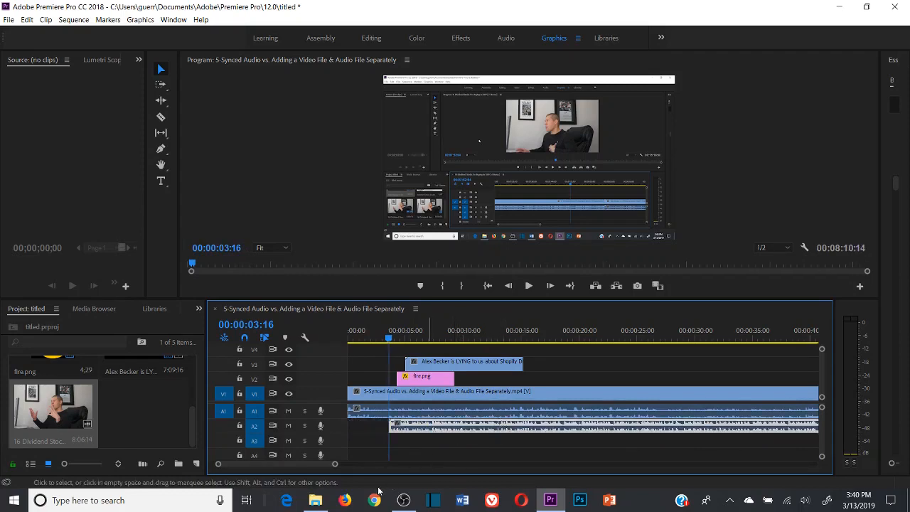
left_click_drag(334, 466, 305, 464)
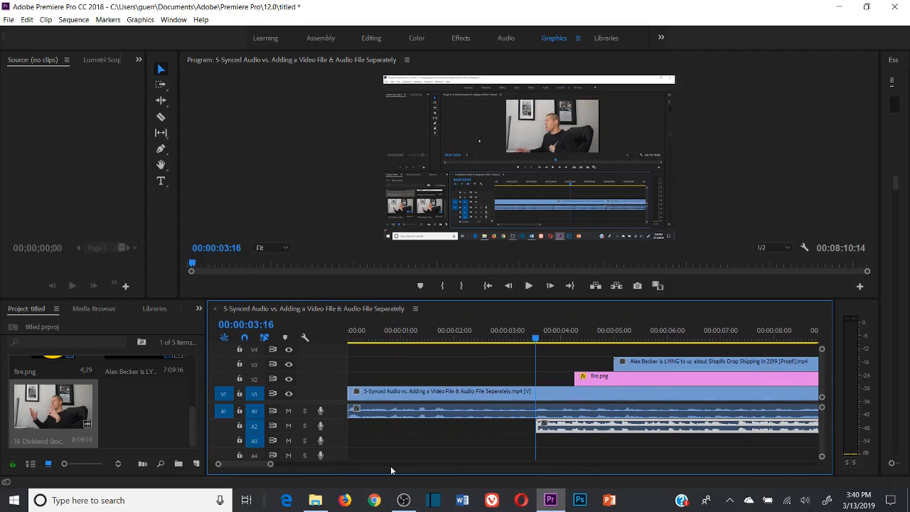
left_click(504, 337)
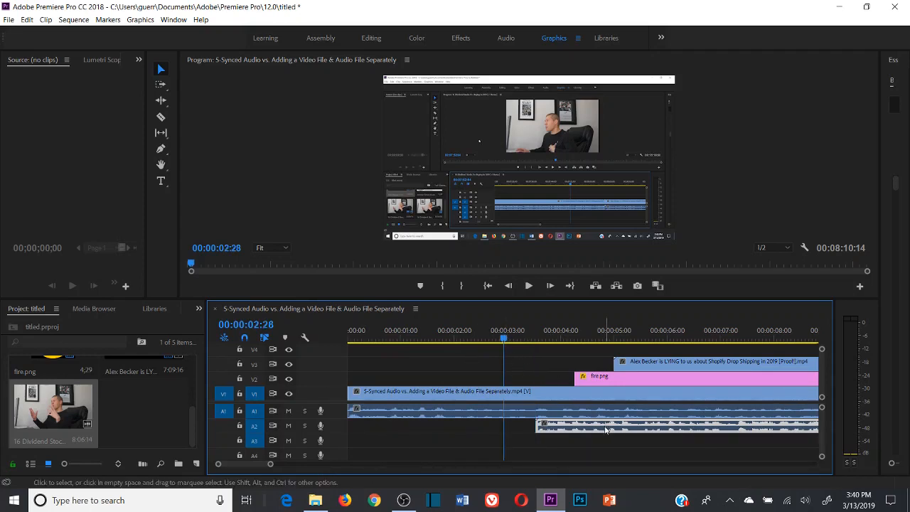
left_click_drag(606, 430, 520, 427)
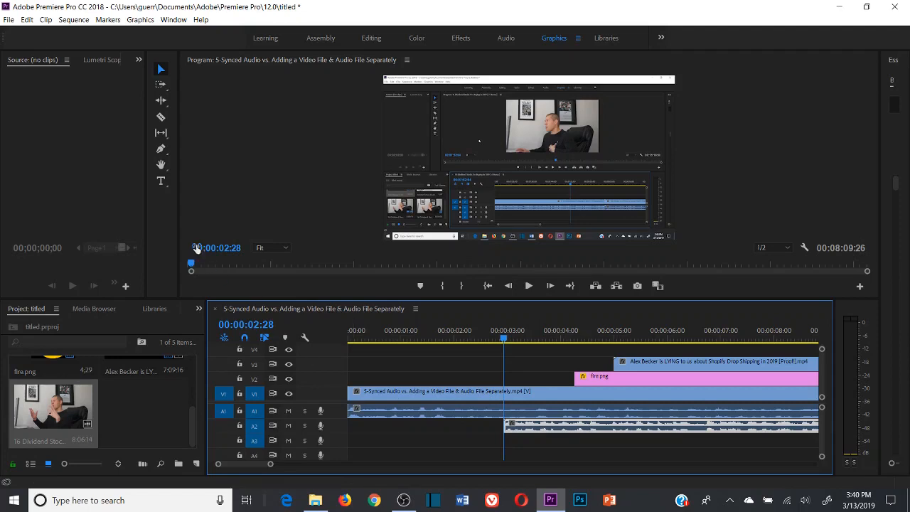
- Split the A2 audio with the Razor tool at about 6.8 seconds and move the second part to A3 at about 3.9 seconds
left_click(161, 116)
left_click(711, 426)
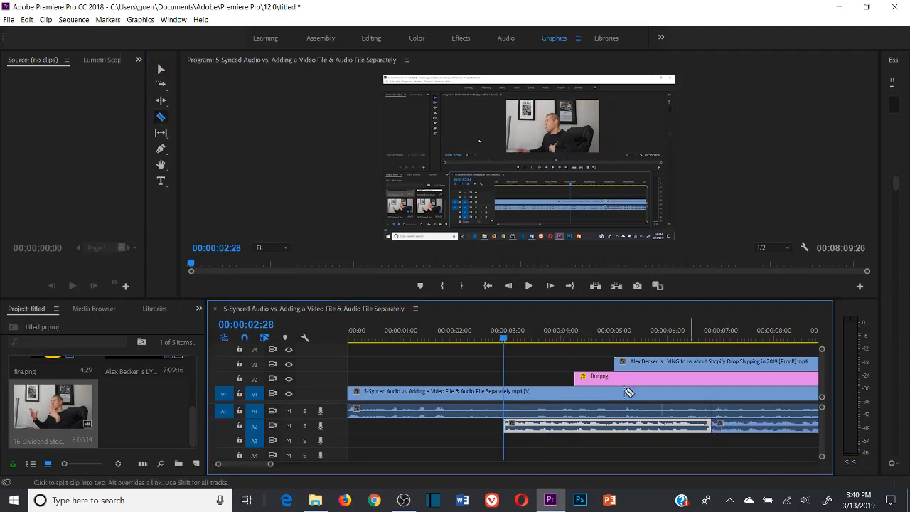
left_click(160, 69)
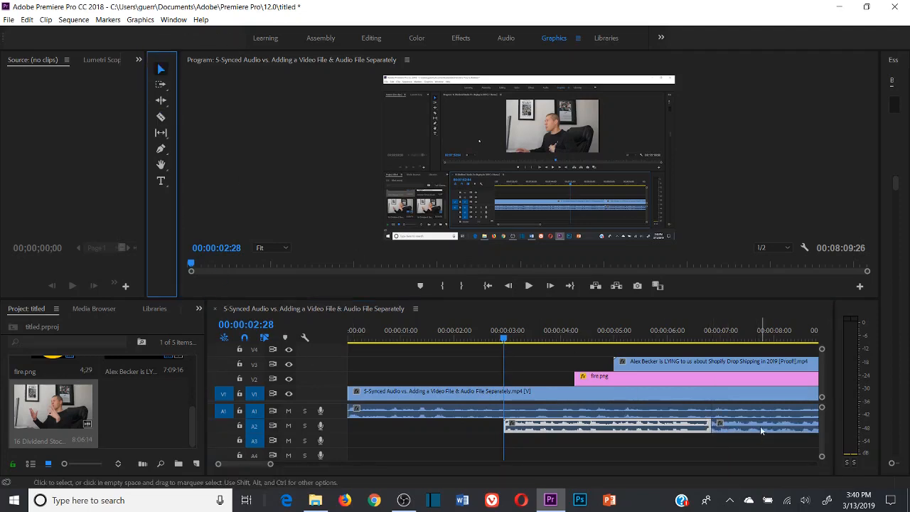
left_click_drag(760, 426, 567, 441)
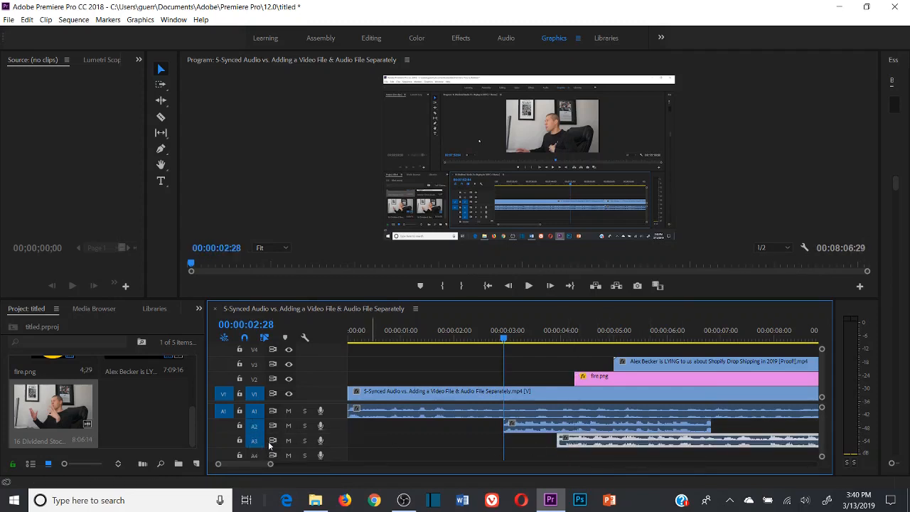